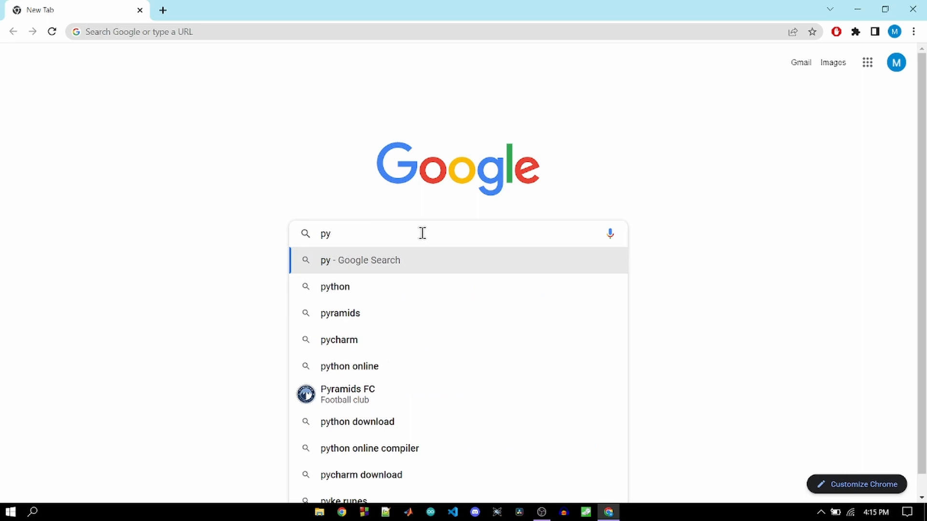
- Search Google for python and open the official Python.org website
key(Down)
key(Return)
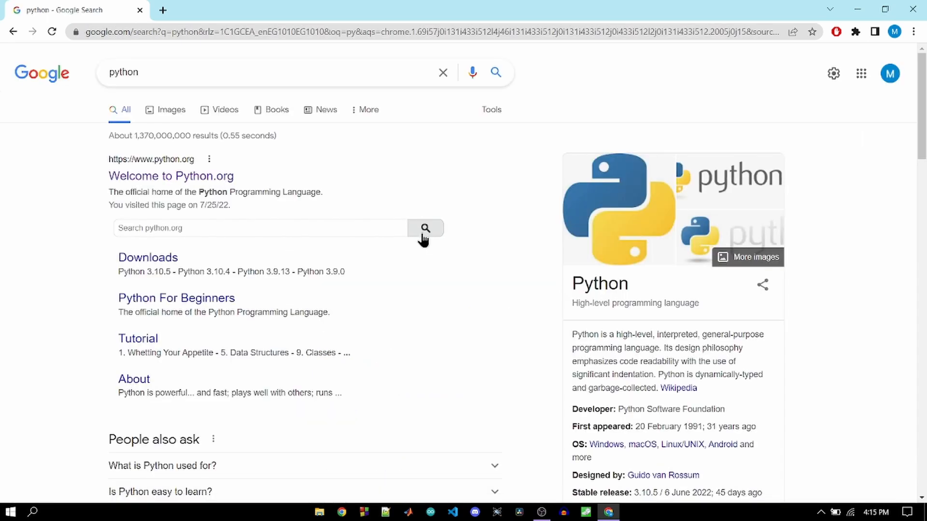
click(203, 184)
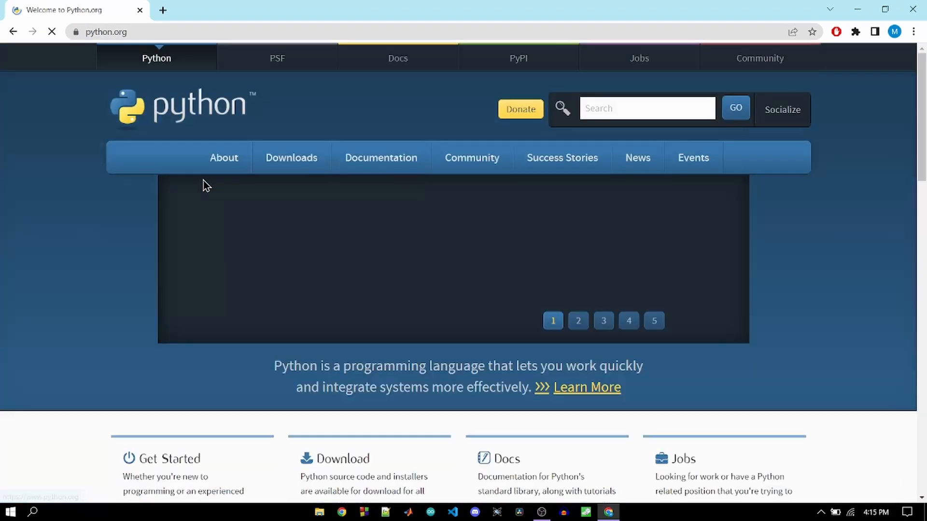
- Download the Python 3.10.5 installer for Windows from the Python website
mouse_move(292, 170)
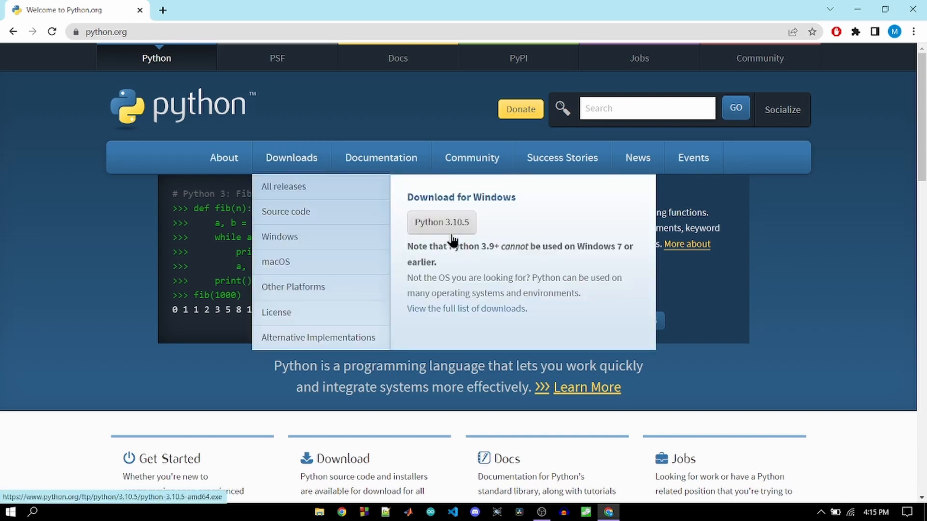
drag(518, 198, 404, 196)
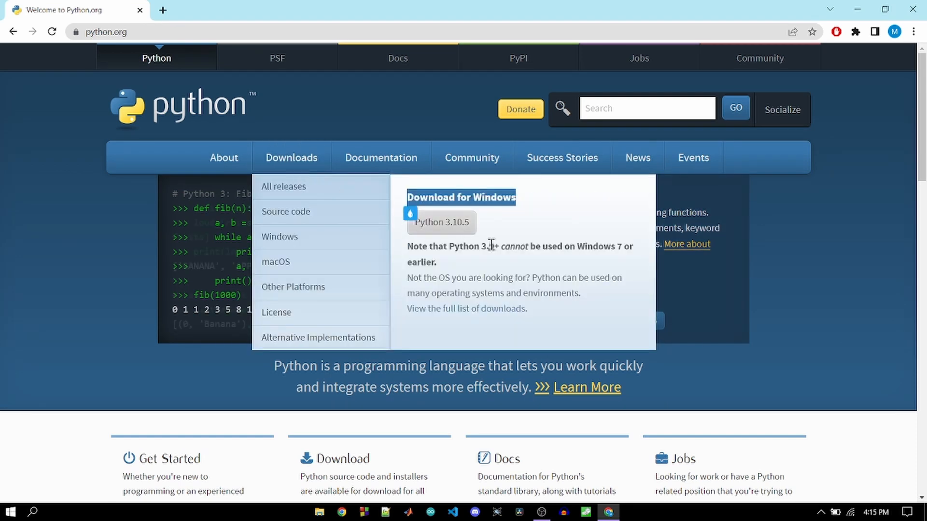
click(454, 231)
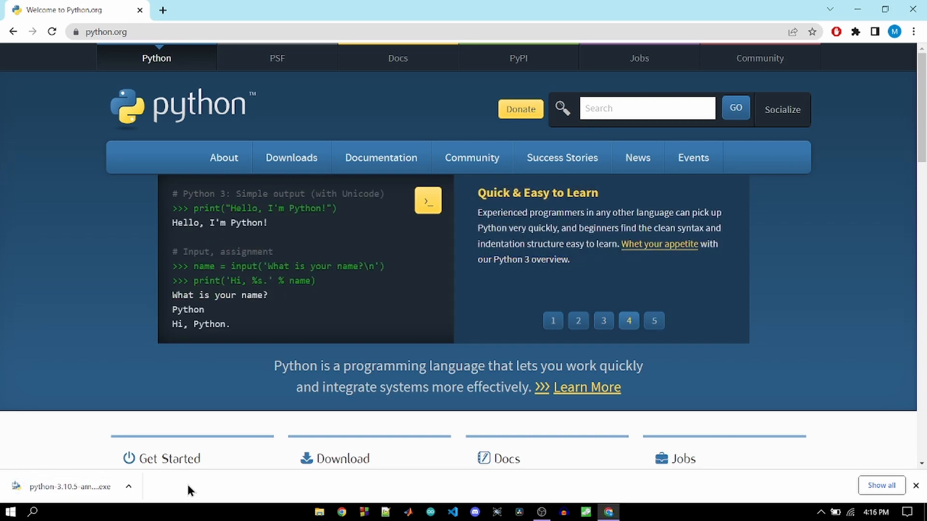
- Run the downloaded Python installer and install Python 3.10.5 with default settings, the launcher for all users and Python 3.10 added to PATH
click(73, 490)
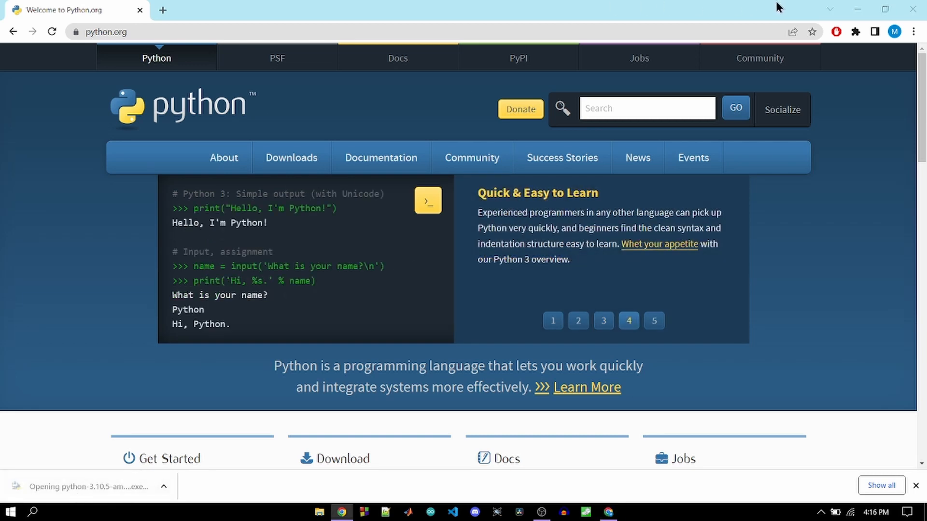
click(857, 9)
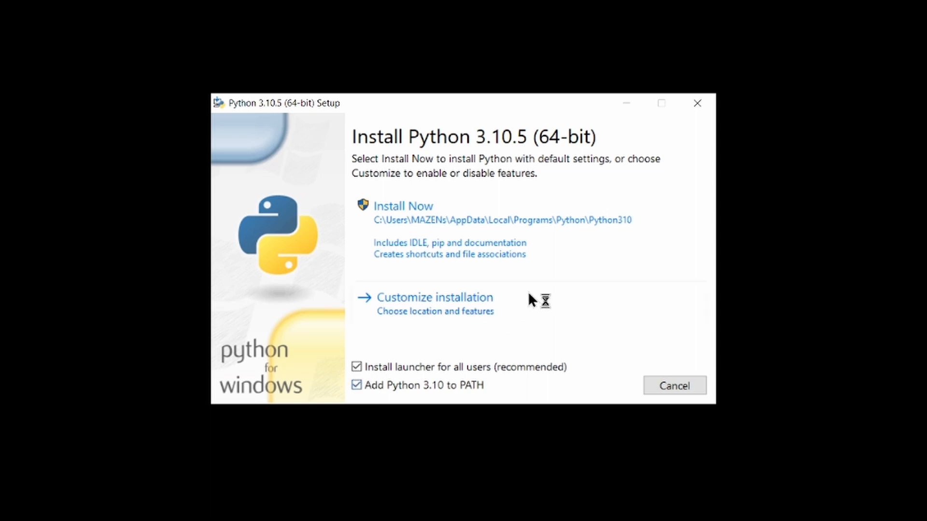
click(422, 215)
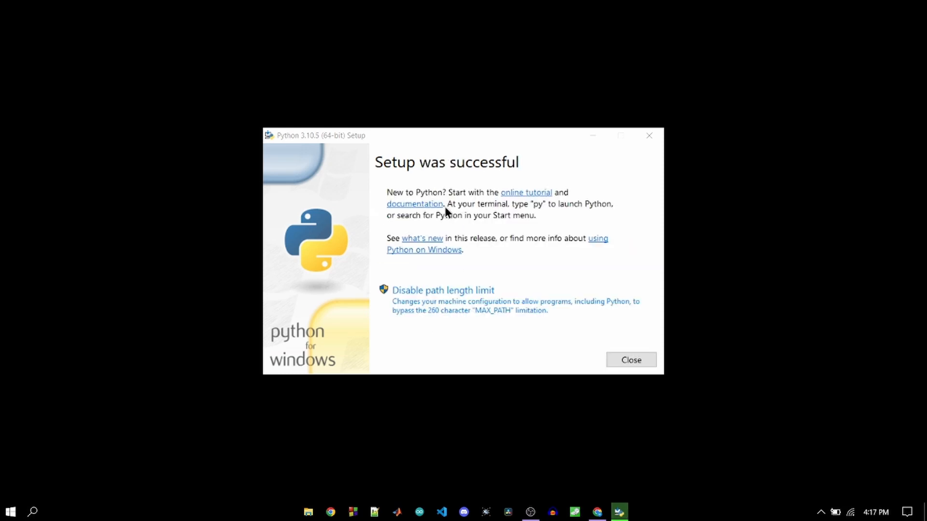
click(633, 363)
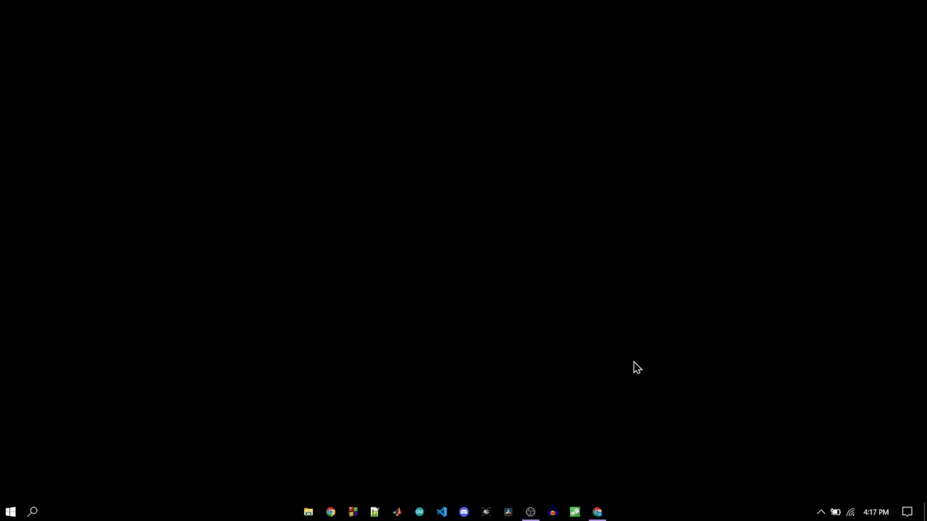
- Check the installed Python version in Command Prompt with python --version, enlarge the text to read it, and close the window
click(33, 513)
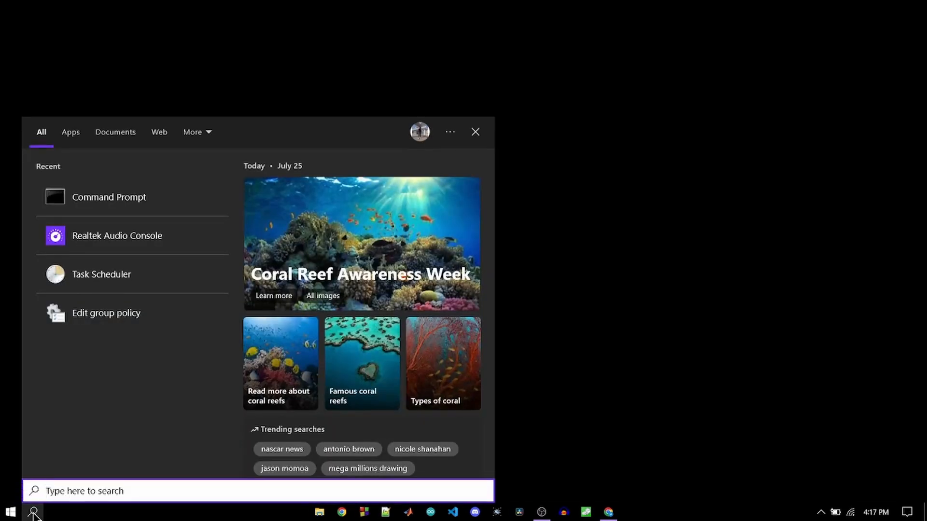
click(113, 196)
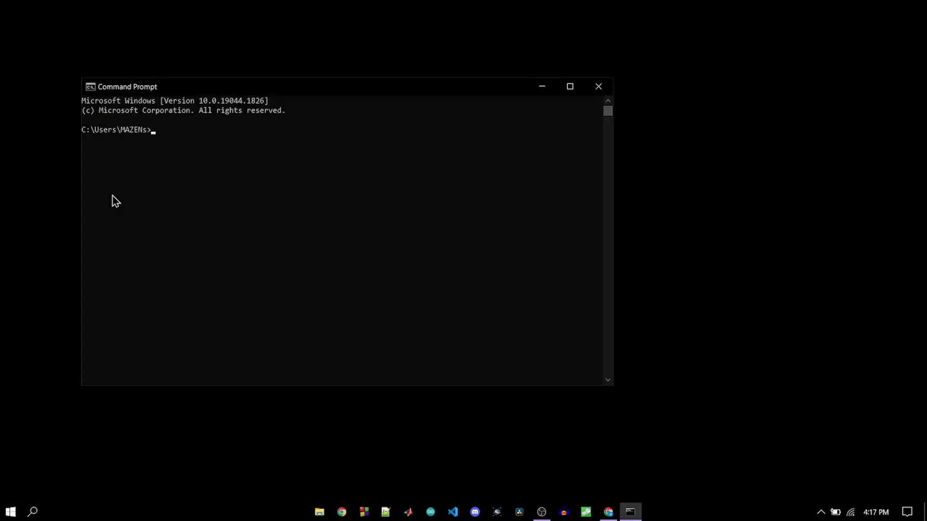
text(python)
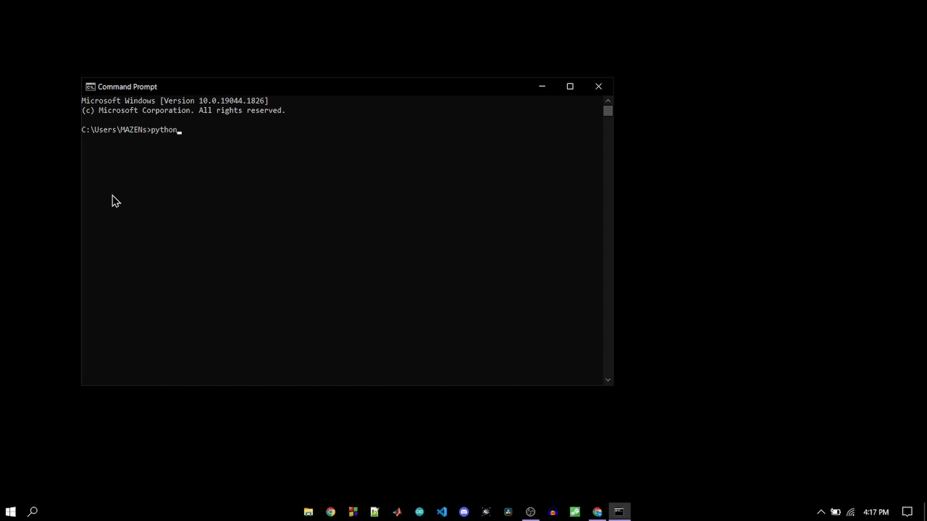
text( --version)
key(Return)
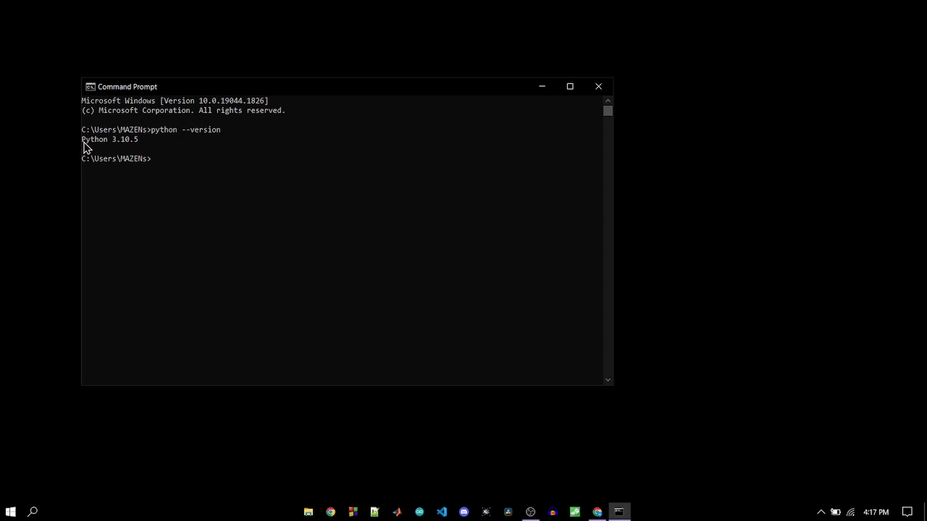
drag(82, 141, 147, 146)
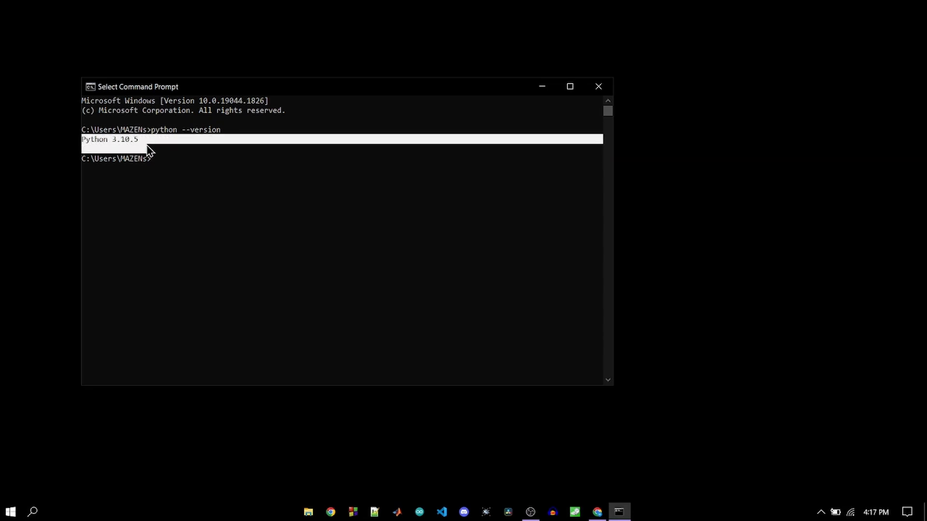
ctrl+scroll(148, 150, up, 3)
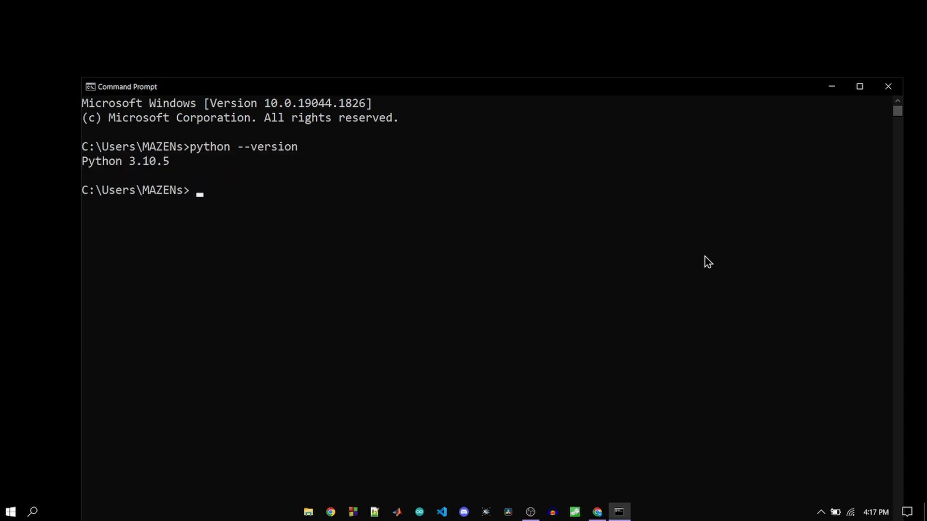
click(886, 88)
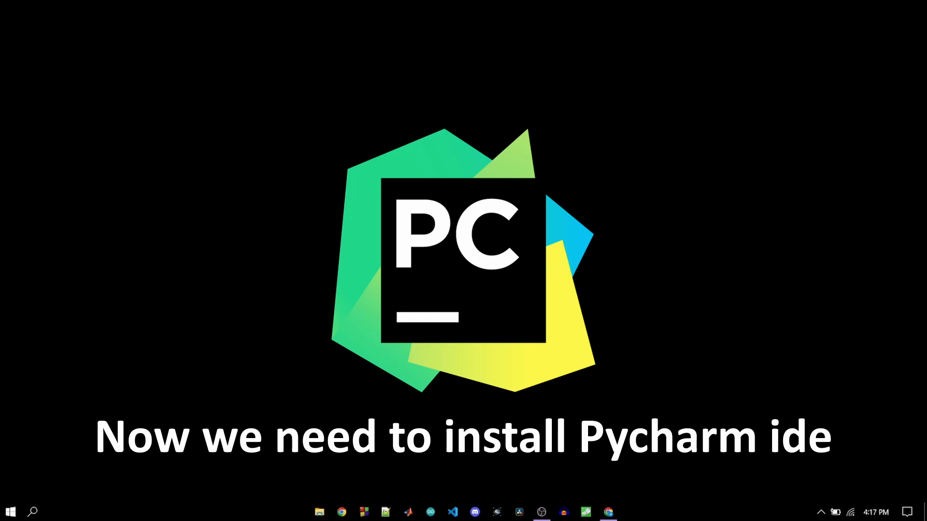
- Switch back to Chrome and search Google for pycharm in a new tab
click(608, 512)
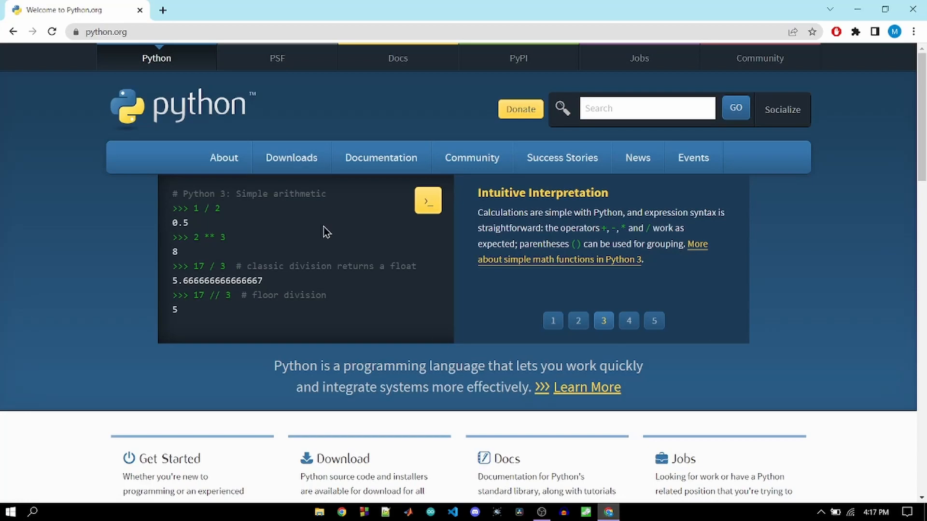
click(165, 10)
click(397, 238)
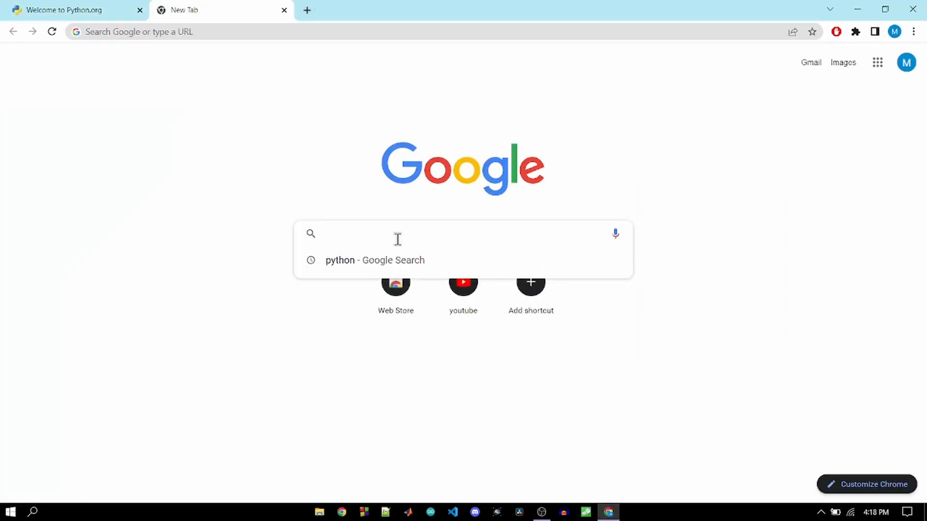
text(pych)
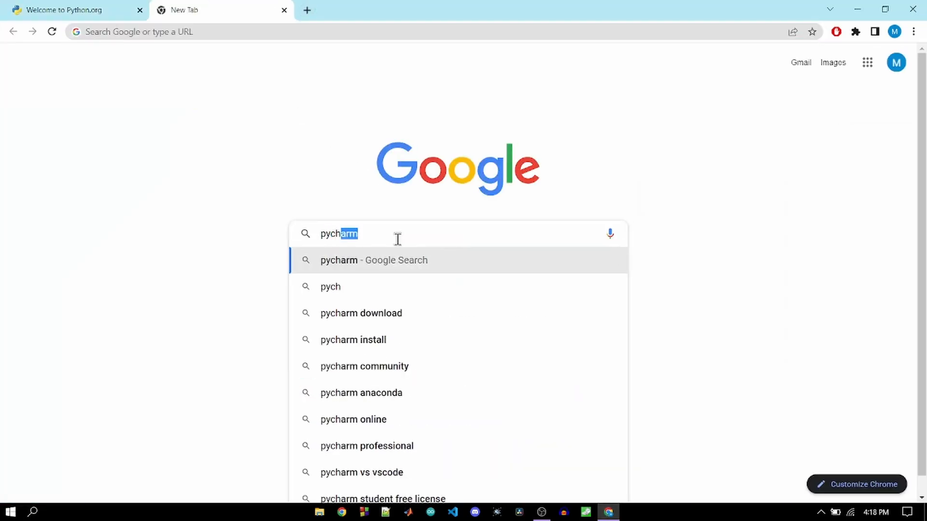
key(Return)
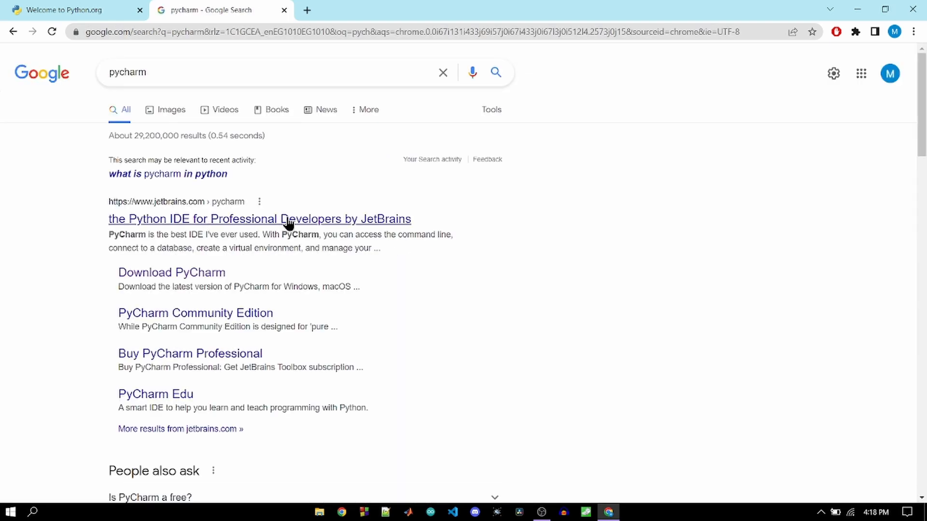
- Open the JetBrains PyCharm page and download the Community edition for Windows
click(265, 220)
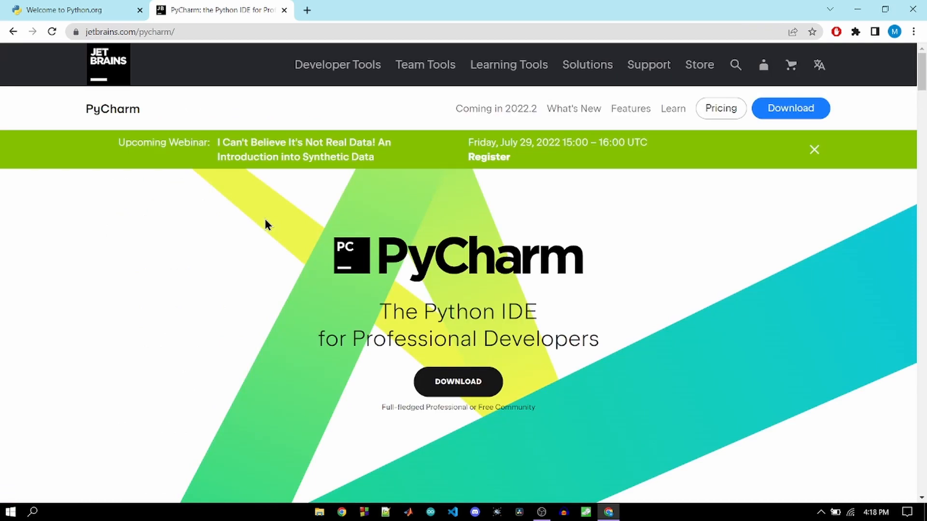
click(452, 381)
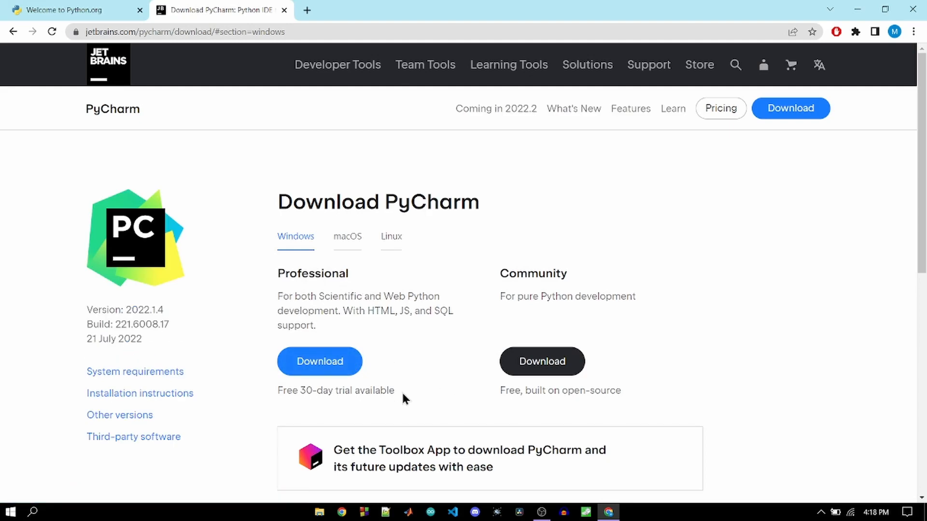
click(543, 363)
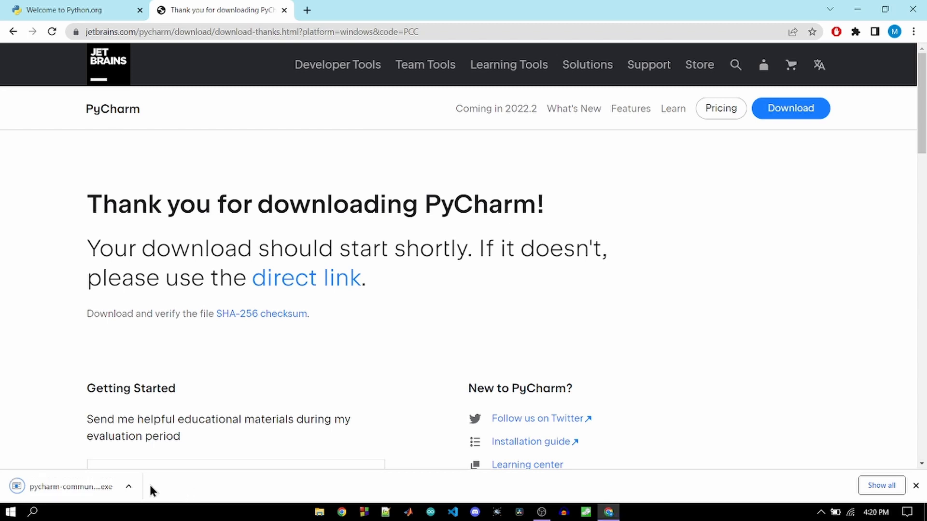
- Launch the downloaded PyCharm Community installer and minimize the browser window
click(85, 488)
click(850, 9)
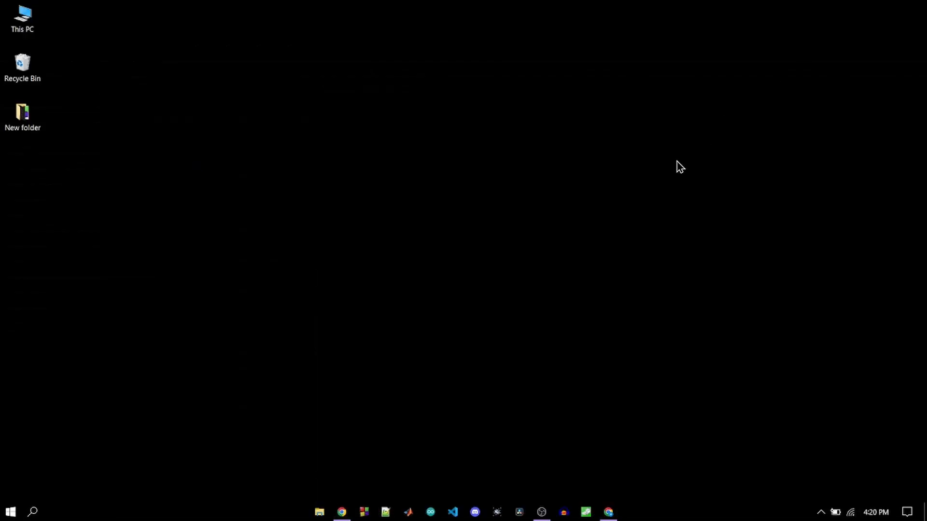
click(610, 513)
click(610, 514)
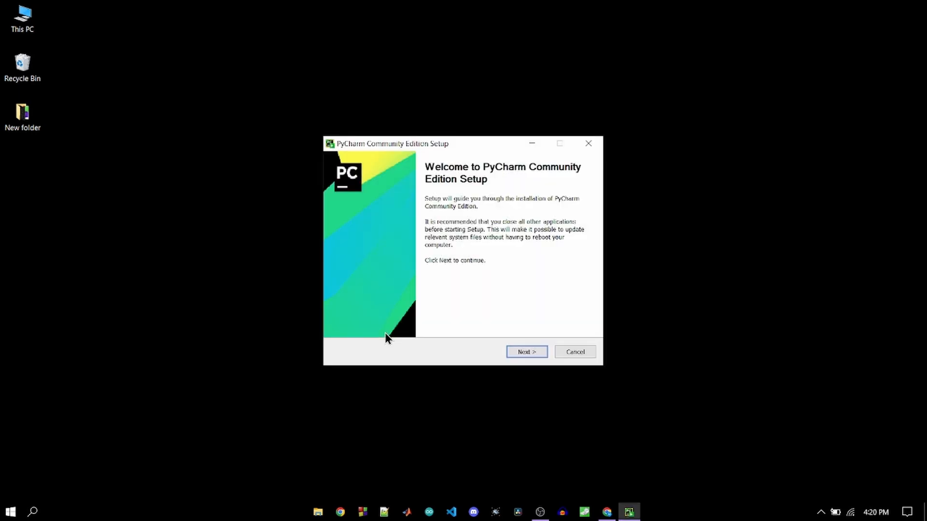
- Install PyCharm Community in the default folder with a desktop shortcut, "bin" folder on PATH and .py association, choosing to reboot manually later
click(529, 351)
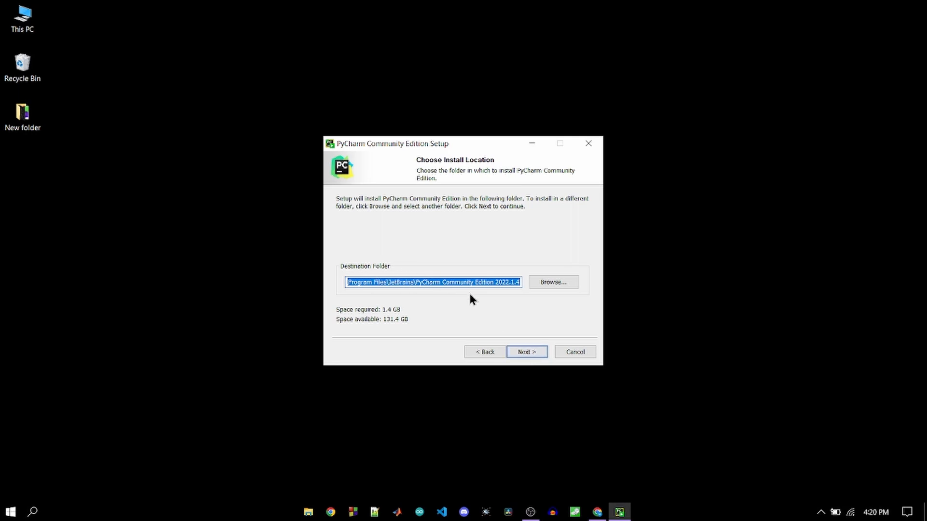
click(528, 353)
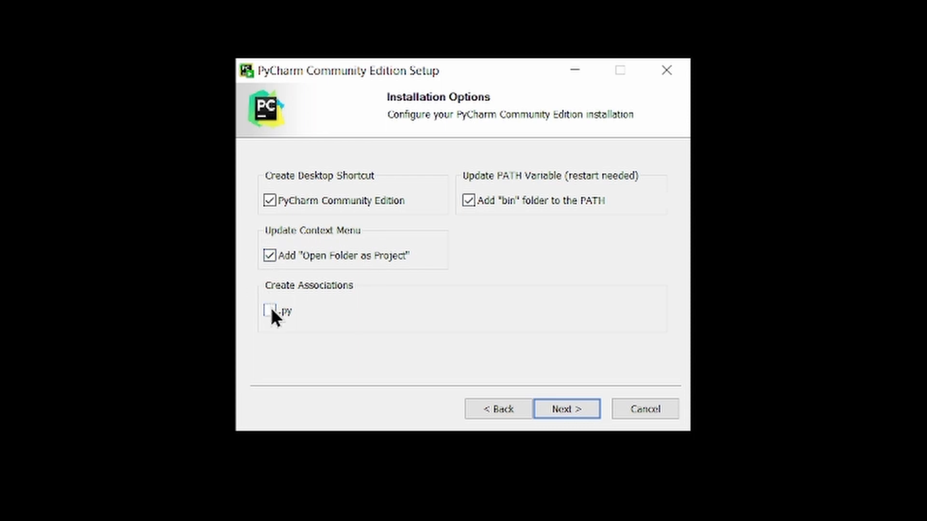
click(269, 311)
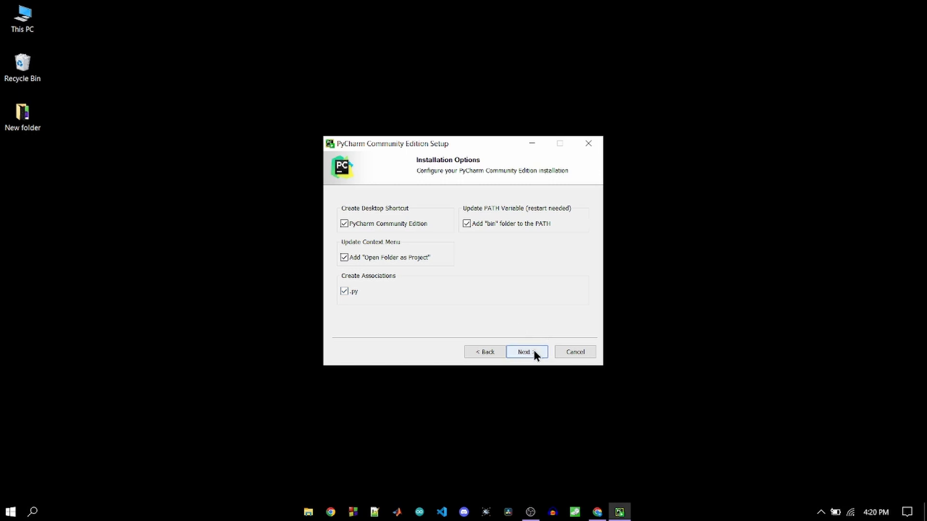
click(534, 352)
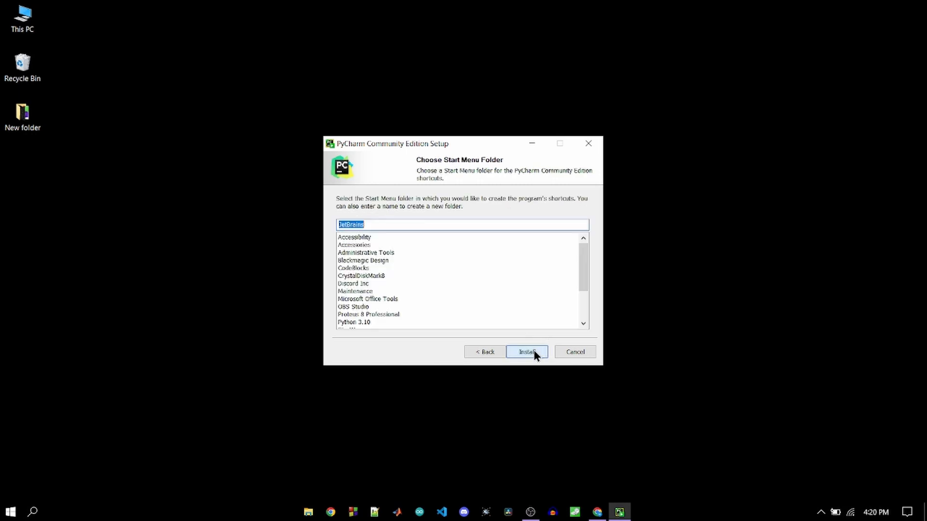
click(534, 351)
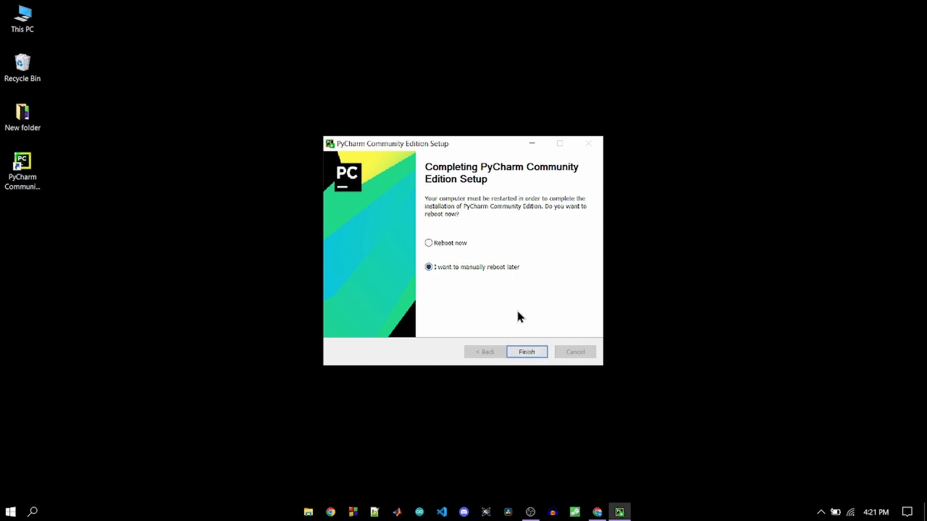
click(531, 352)
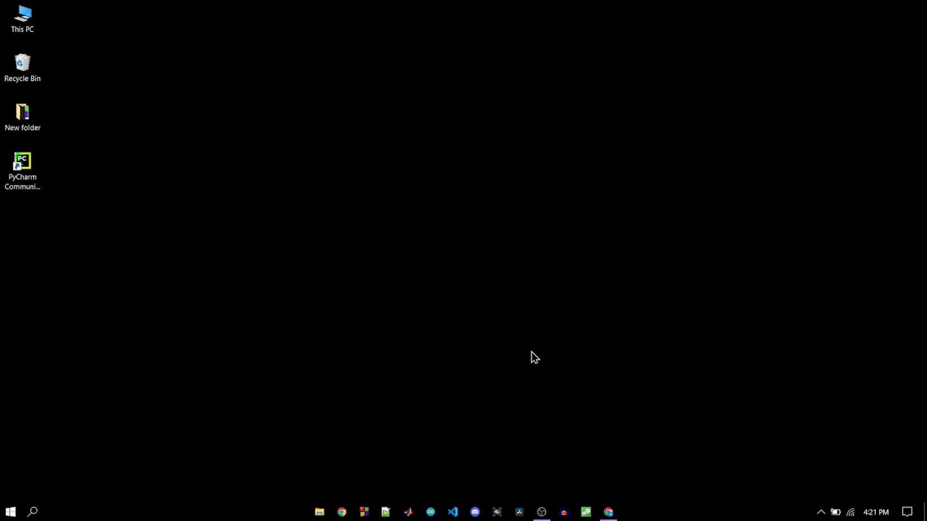
- Start PyCharm from the desktop, accept the user agreement and decline sending anonymous statistics
double_click(33, 179)
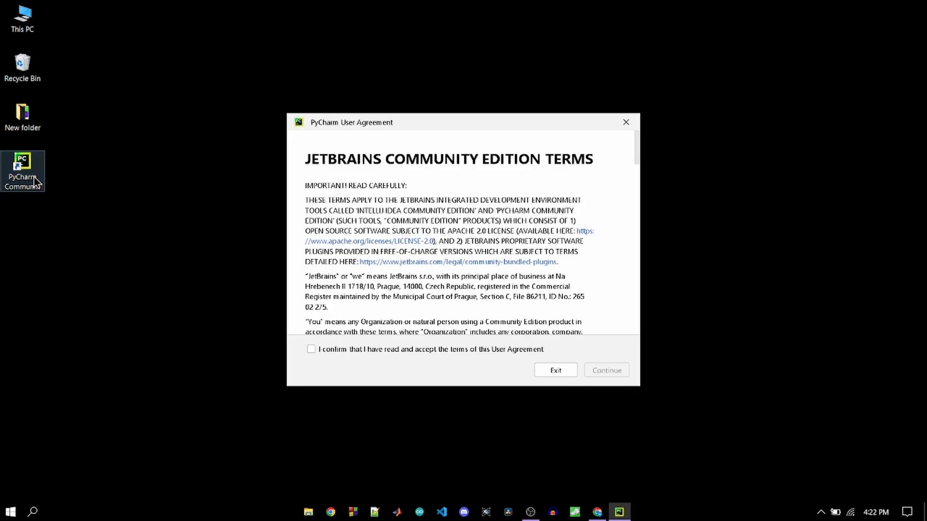
click(311, 349)
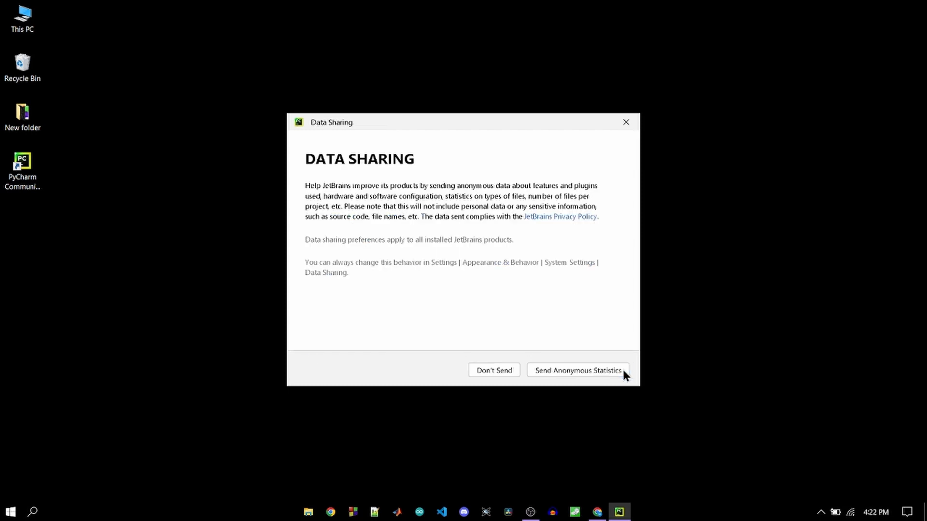
click(491, 370)
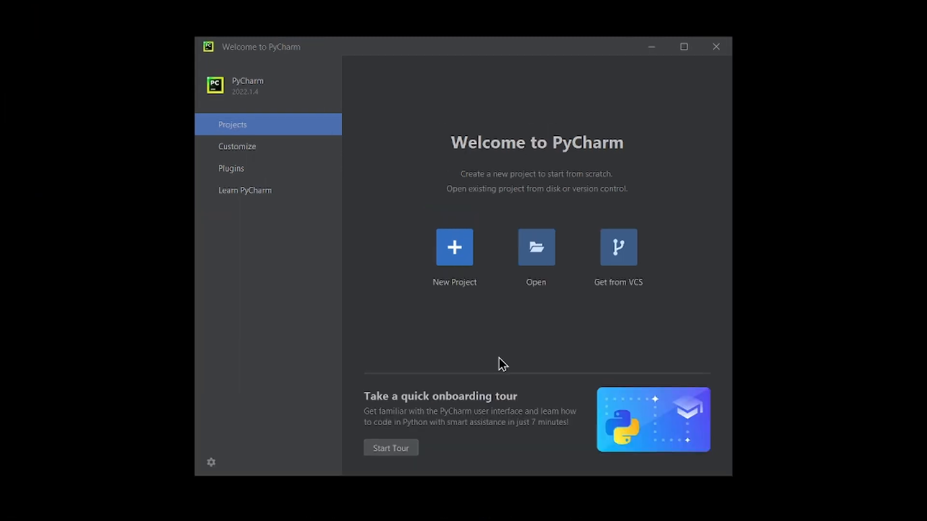
- Create a new project called firstProject with a new Virtualenv environment and a main.py welcome script, and maximize the project window
click(454, 247)
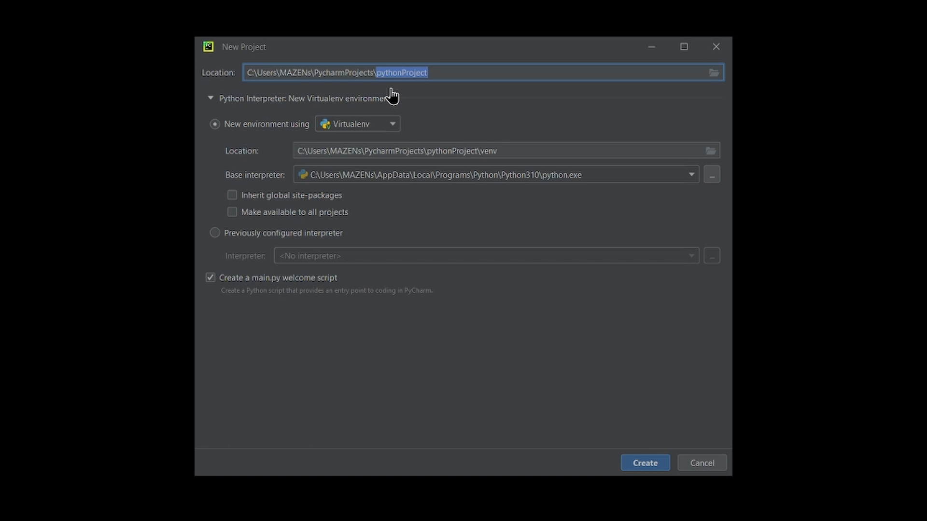
text(first)
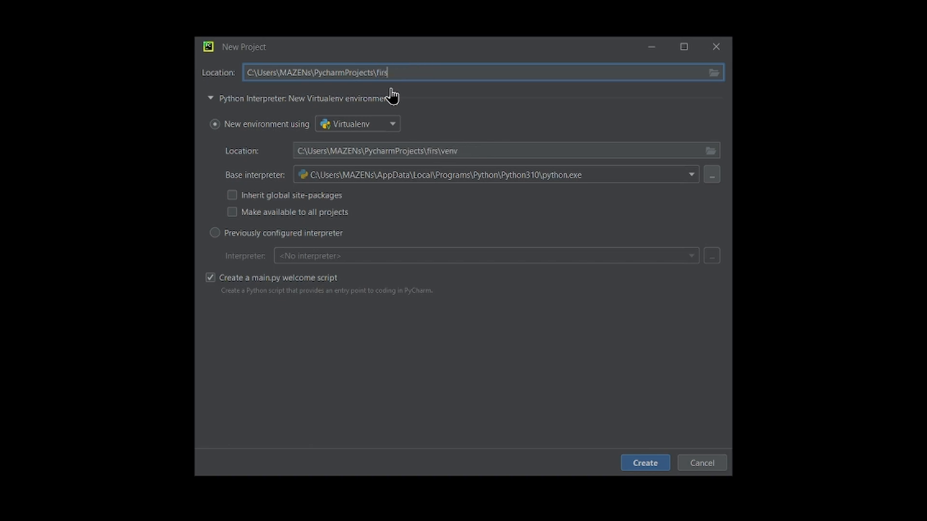
text(Project)
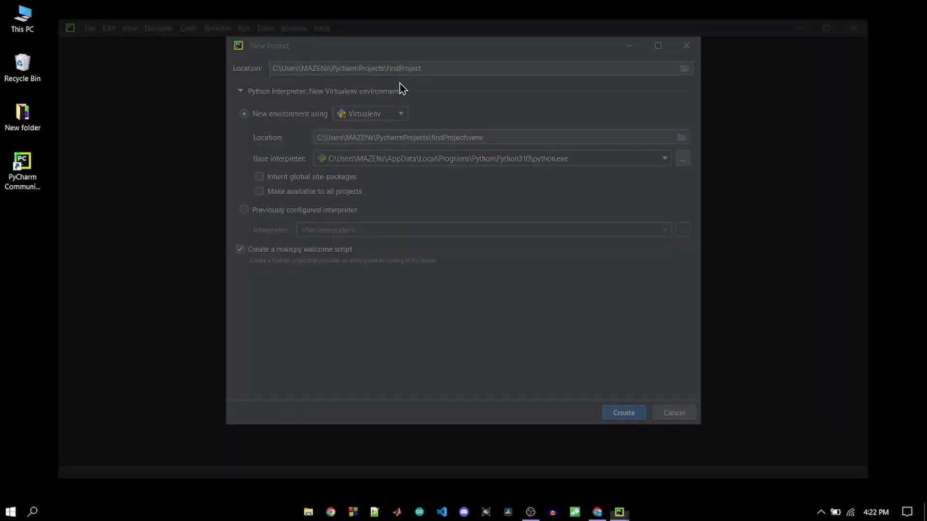
key(Return)
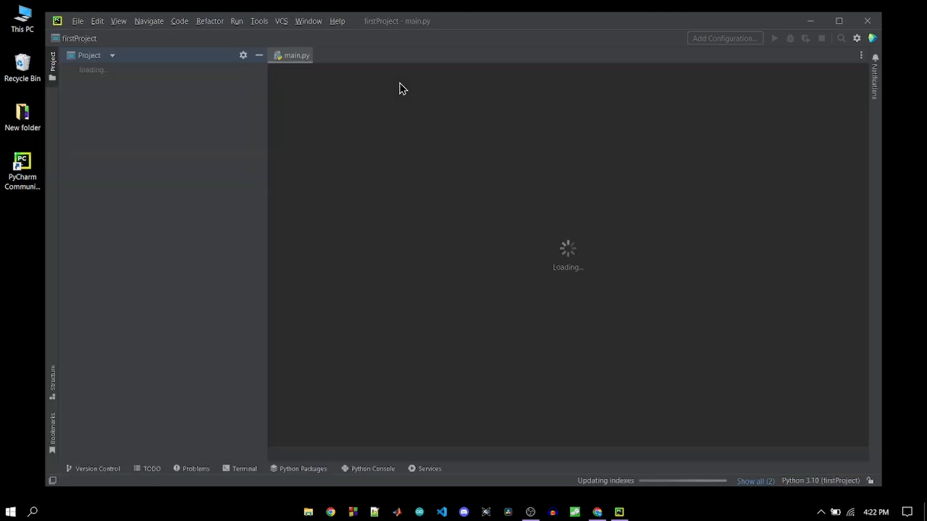
drag(509, 24, 501, 7)
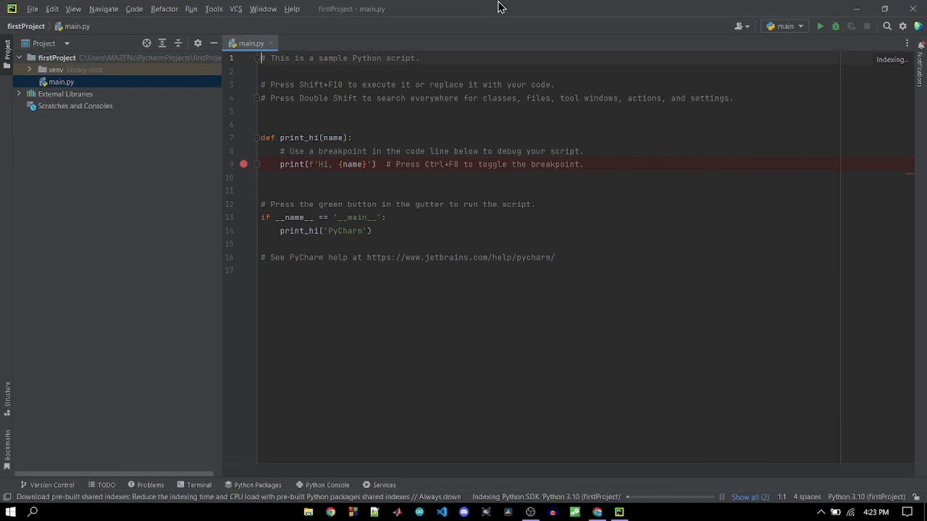
- Replace all the sample code in main.py with the single line print("thank you")
click(521, 269)
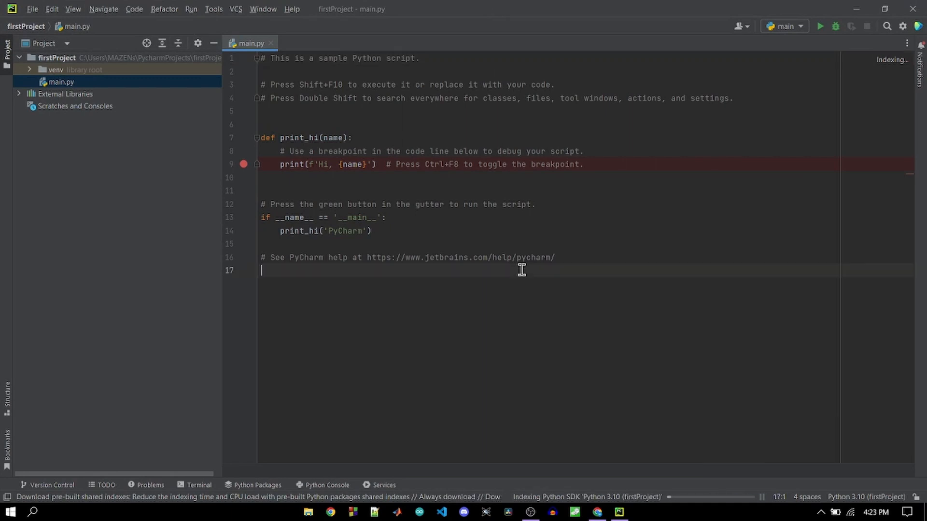
key(ctrl+a)
key(BackSpace)
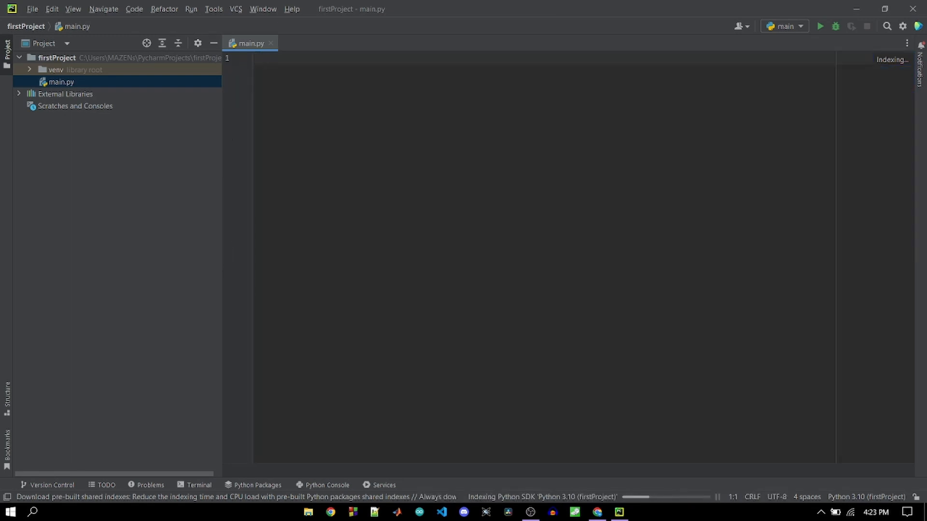
text(print)
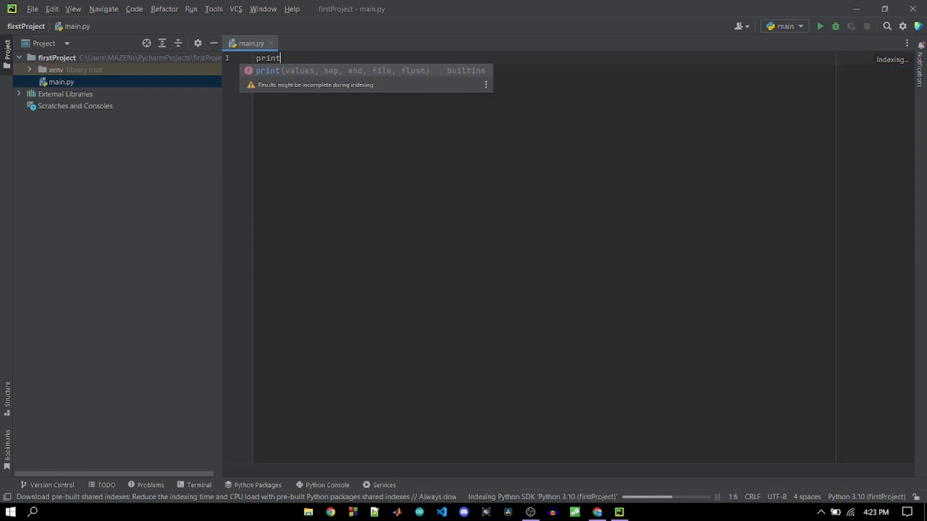
text(()
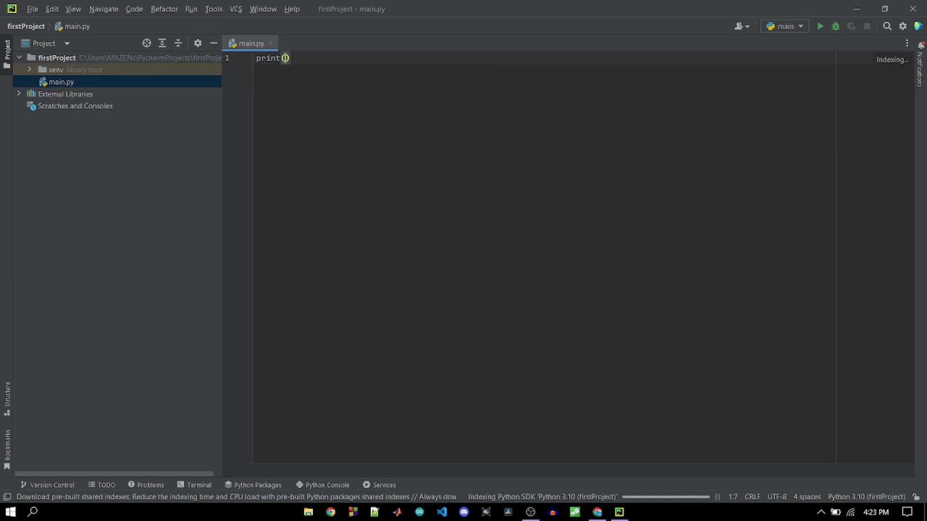
text(")
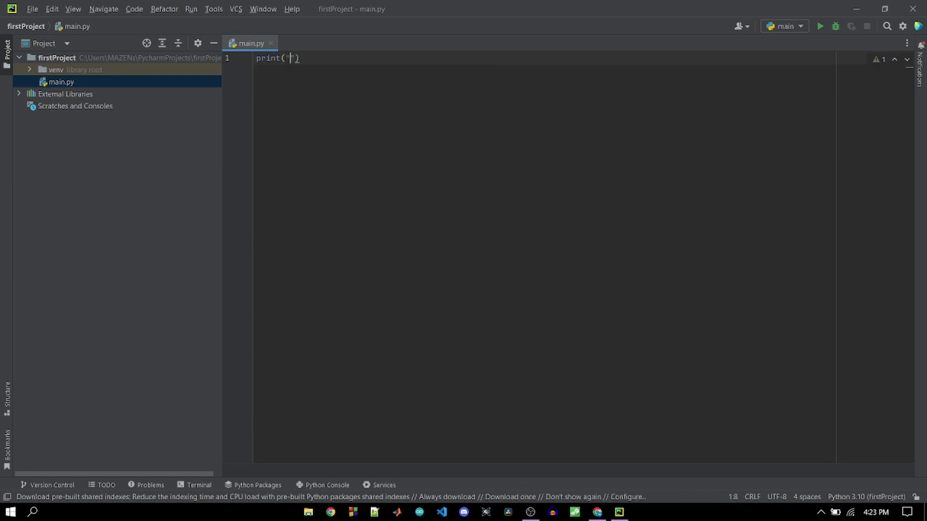
text(thank you)
- Run the main script and highlight its printed line in the run output
click(191, 9)
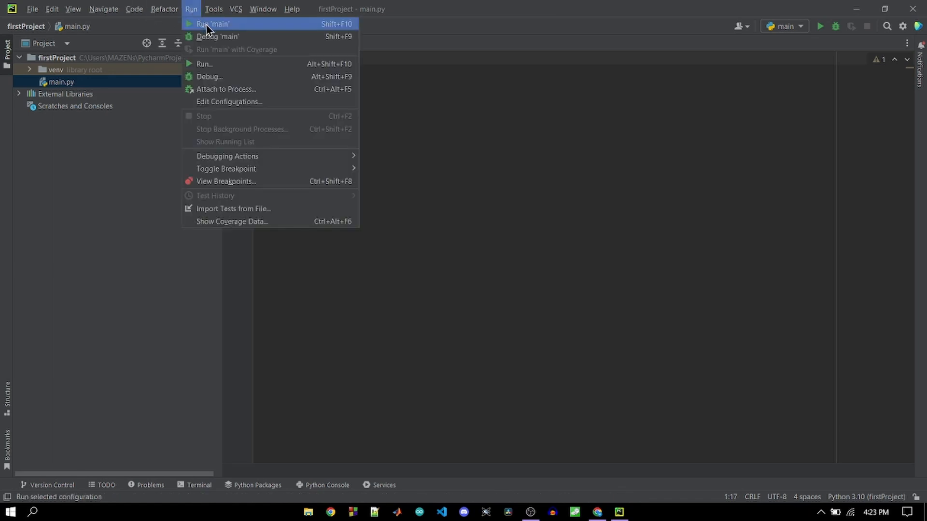
click(207, 24)
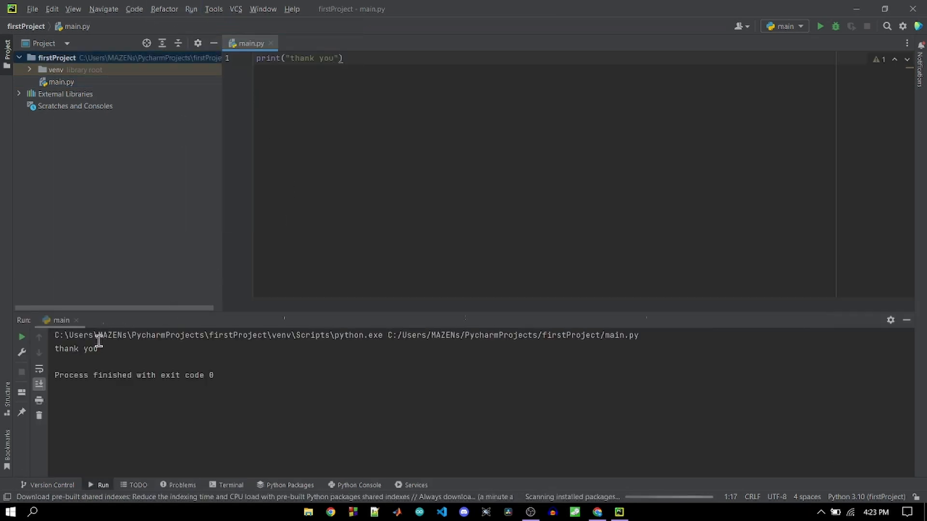
drag(104, 348, 50, 350)
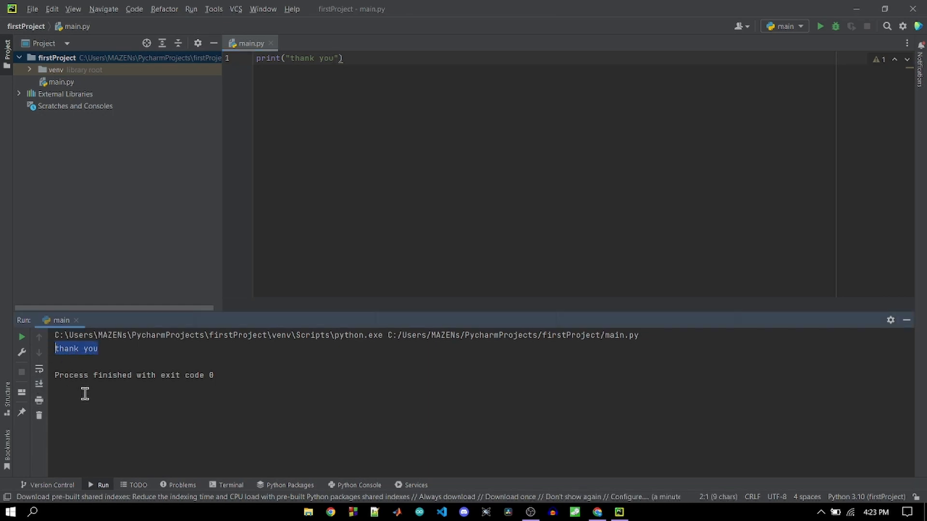